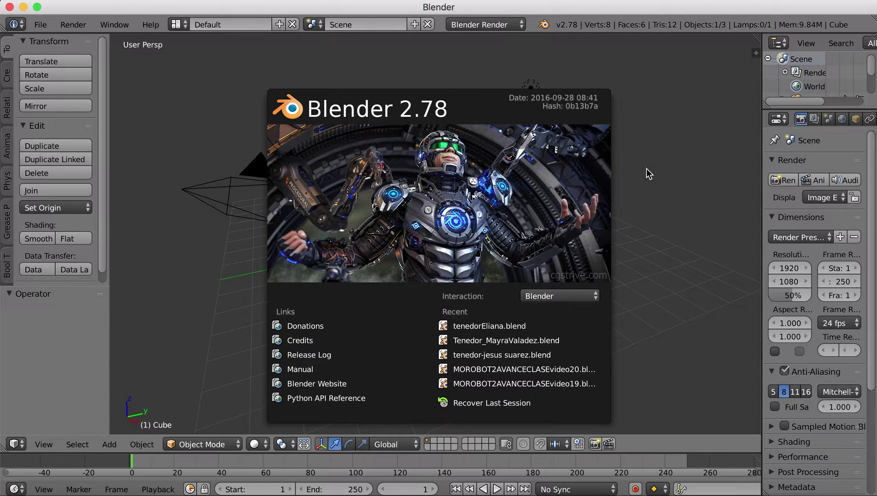
# Dismiss the splash screen and move the default cube about 0.57 along Z and about -0.12 along Y.
pyautogui.click(669, 181)
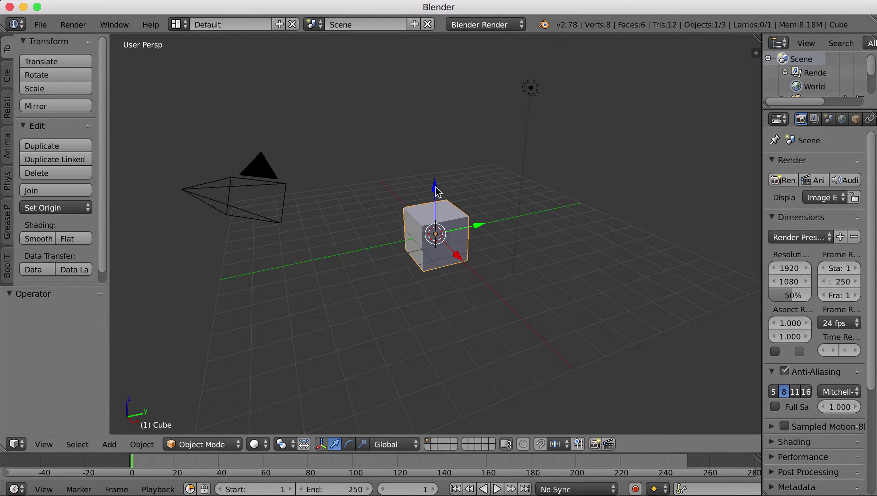
pyautogui.moveTo(436, 187)
pyautogui.mouseDown()
pyautogui.moveTo(436, 153)
pyautogui.moveTo(431, 174)
pyautogui.mouseUp()
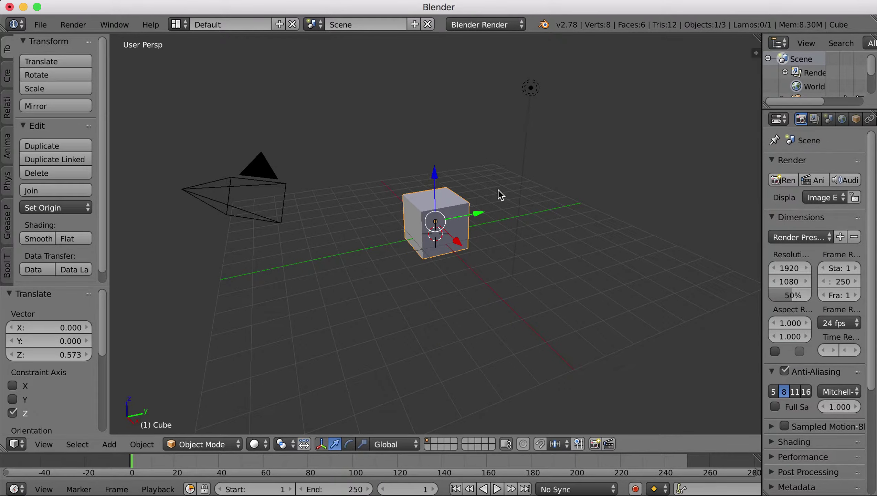
pyautogui.moveTo(479, 215)
pyautogui.mouseDown()
pyautogui.moveTo(525, 206)
pyautogui.moveTo(479, 224)
pyautogui.mouseUp()
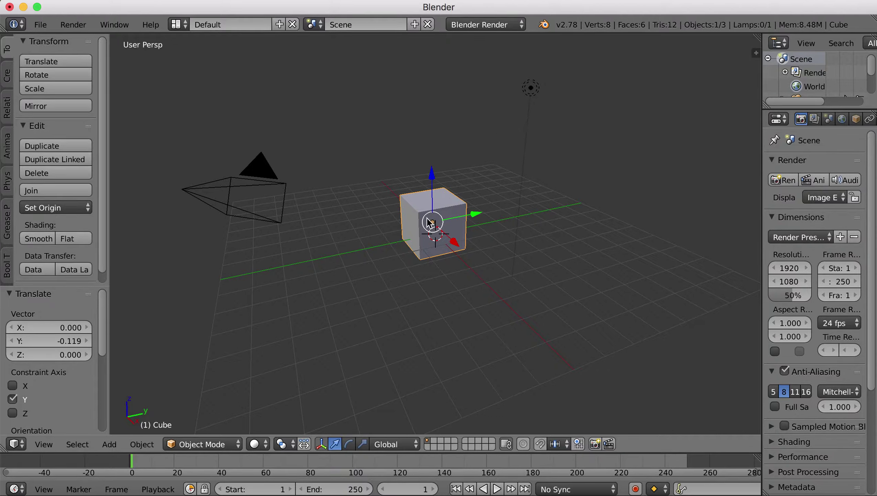
# Select the camera, the lamp and the camera again, and view the scene from different angles.
pyautogui.rightClick(254, 191)
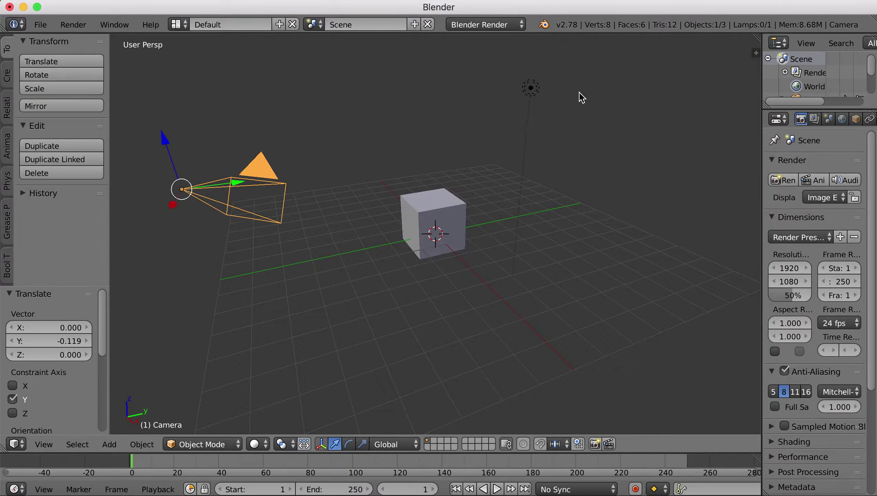
pyautogui.rightClick(532, 97)
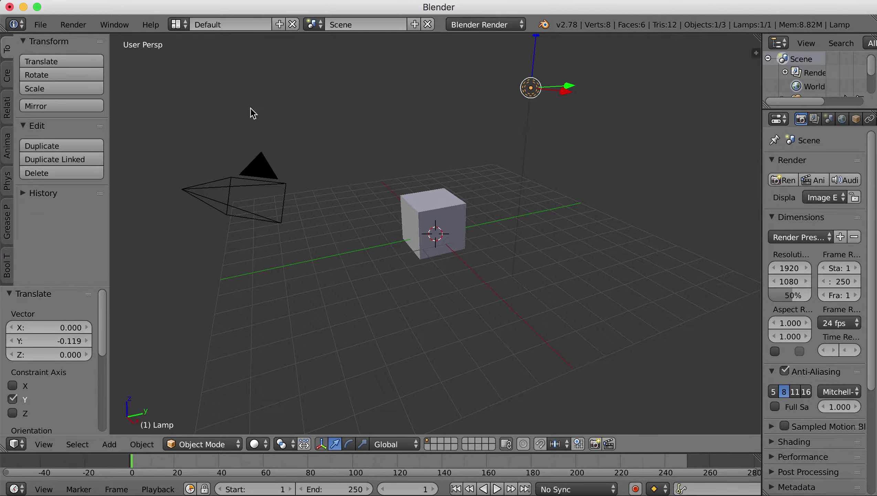
pyautogui.rightClick(259, 188)
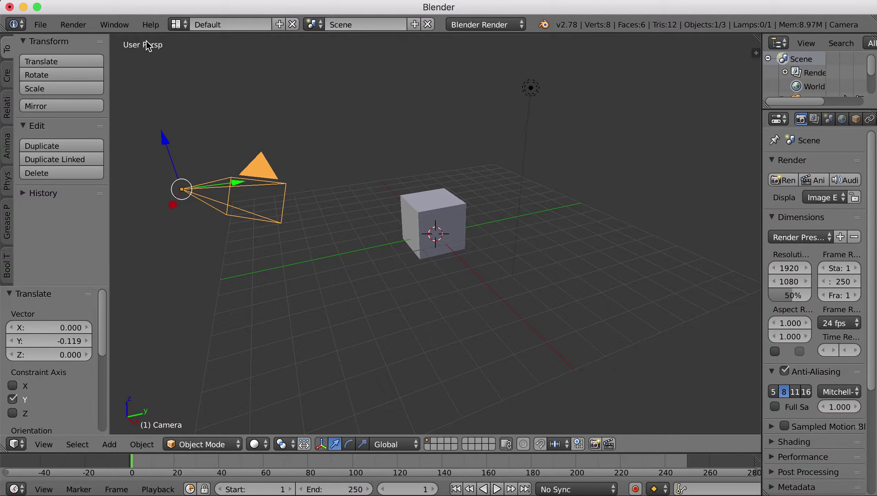
pyautogui.moveTo(371, 173); pyautogui.dragTo(450, 224, button='middle')
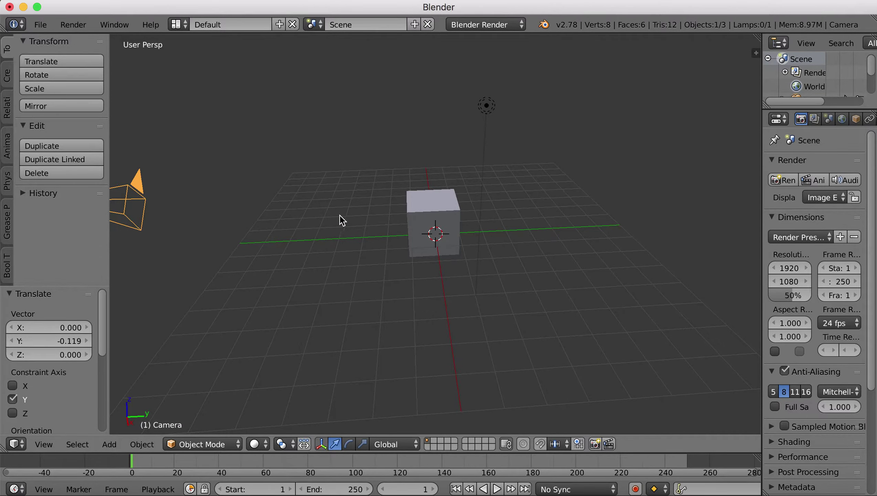
pyautogui.moveTo(340, 216); pyautogui.dragTo(250, 211, button='middle')
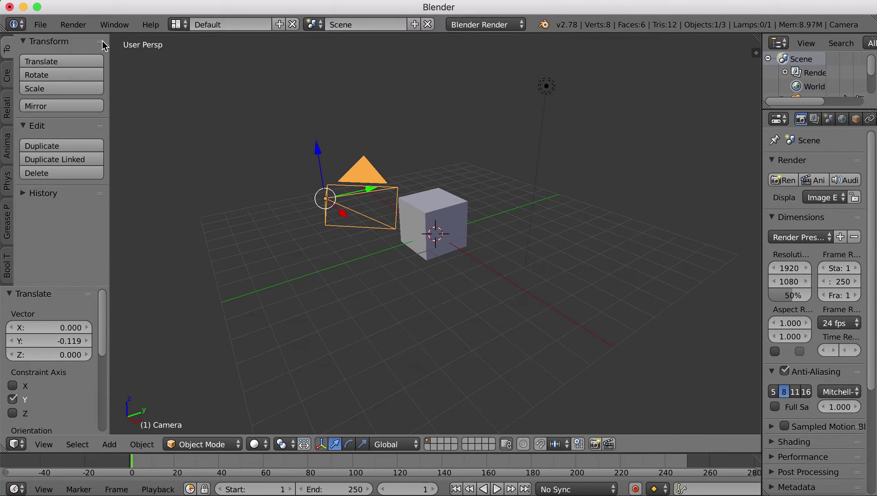
# Set the number of global undo steps to 50 in the editing section of the user preferences.
pyautogui.click(78, 29)
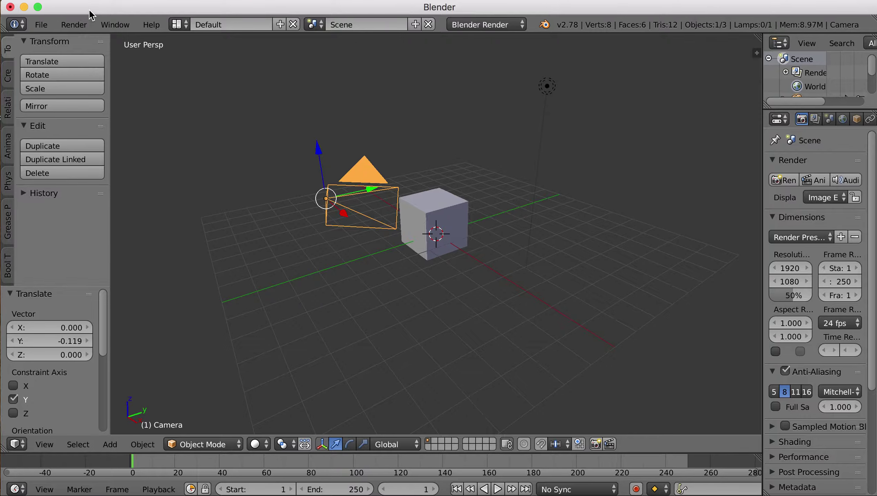
pyautogui.click(41, 28)
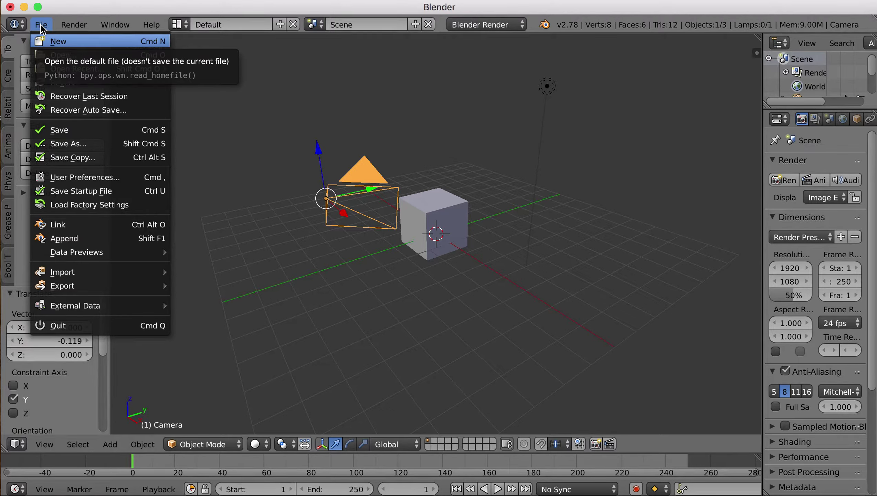
pyautogui.click(118, 178)
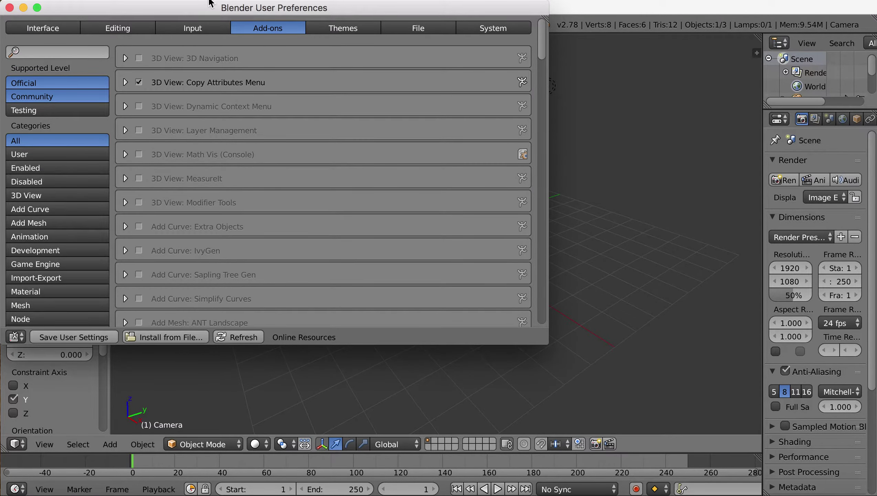
pyautogui.moveTo(243, 10); pyautogui.dragTo(280, 15)
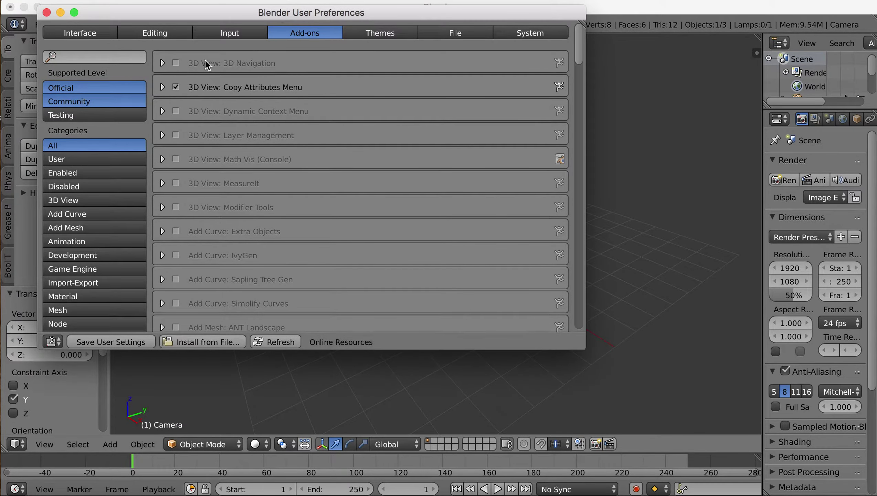
pyautogui.click(72, 33)
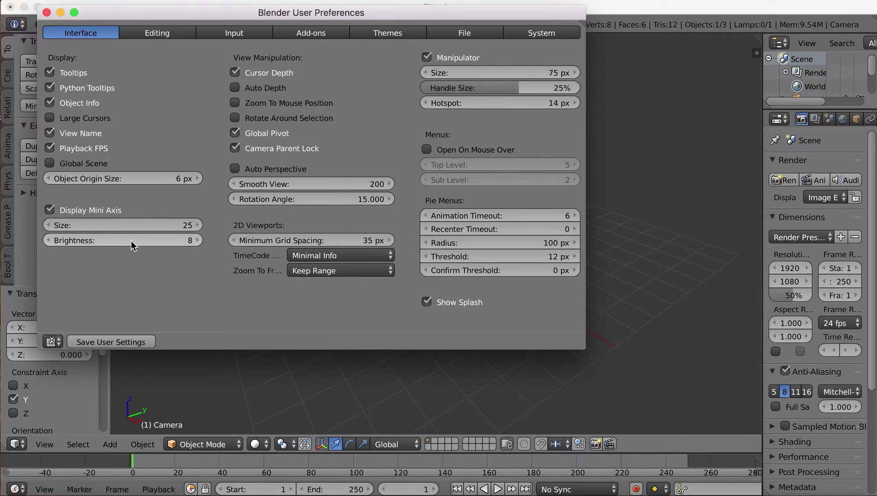
pyautogui.click(149, 34)
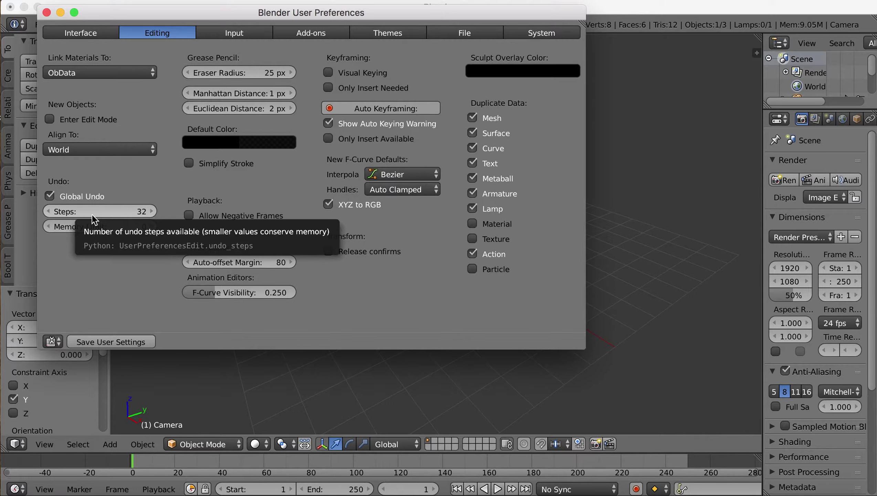
pyautogui.click(134, 211)
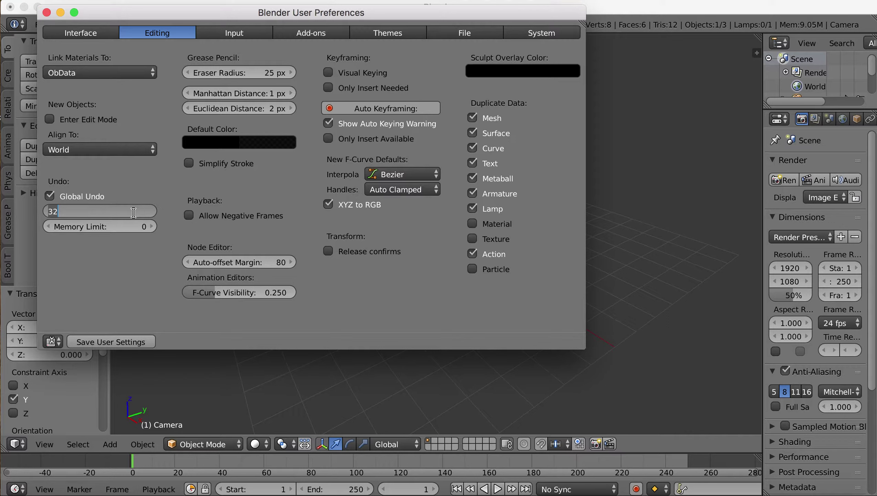
pyautogui.write('50')
pyautogui.press('Return')
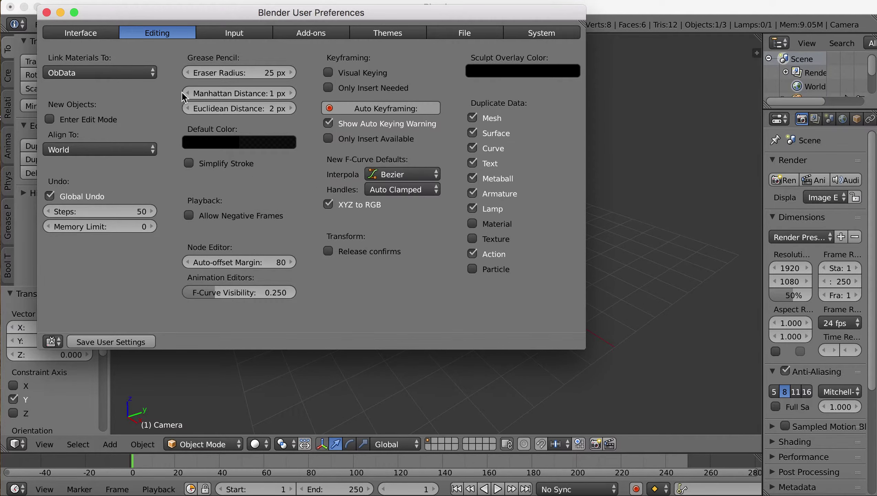
# Make sure Emulate Numpad is enabled in the input preferences, save the user settings and close the preferences.
pyautogui.click(220, 33)
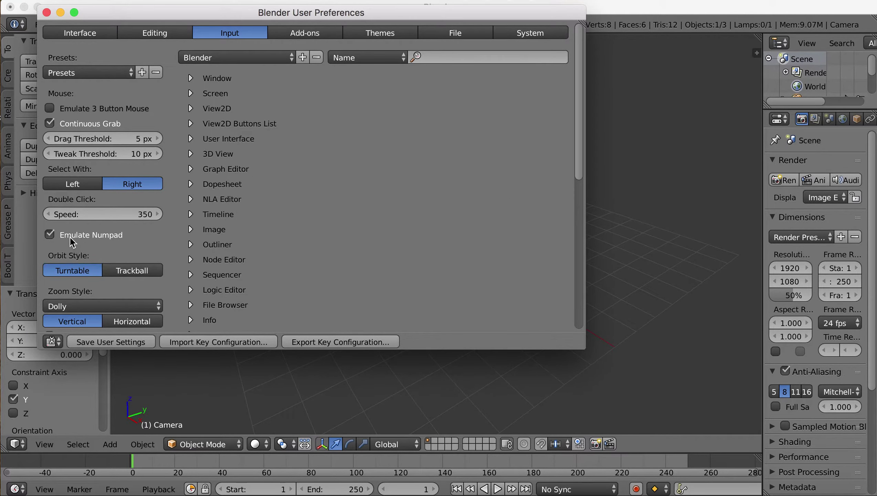
pyautogui.click(50, 234)
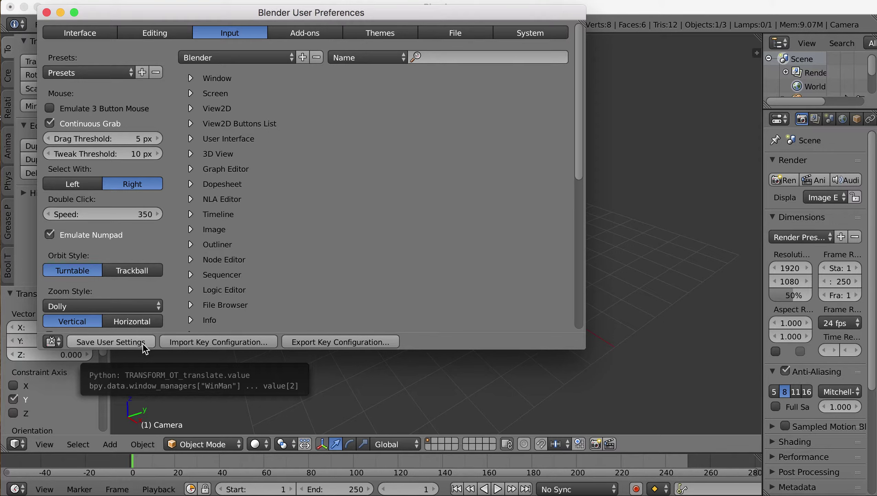
pyautogui.click(128, 341)
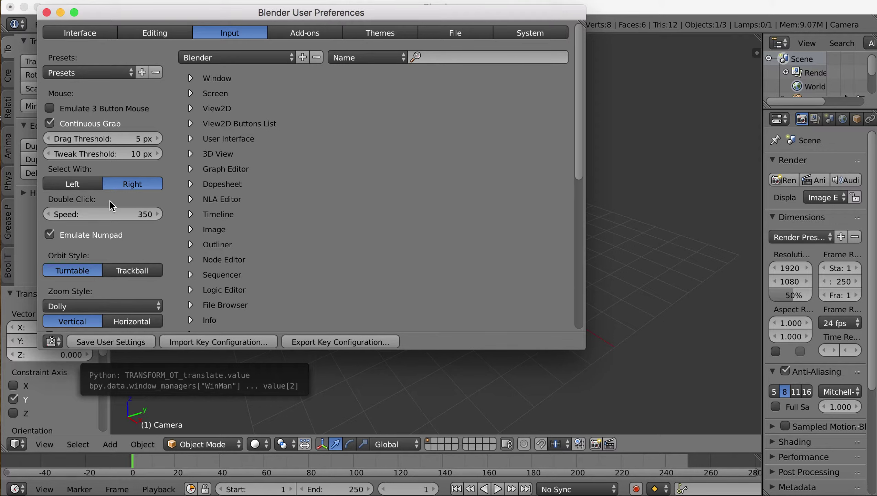
pyautogui.click(47, 12)
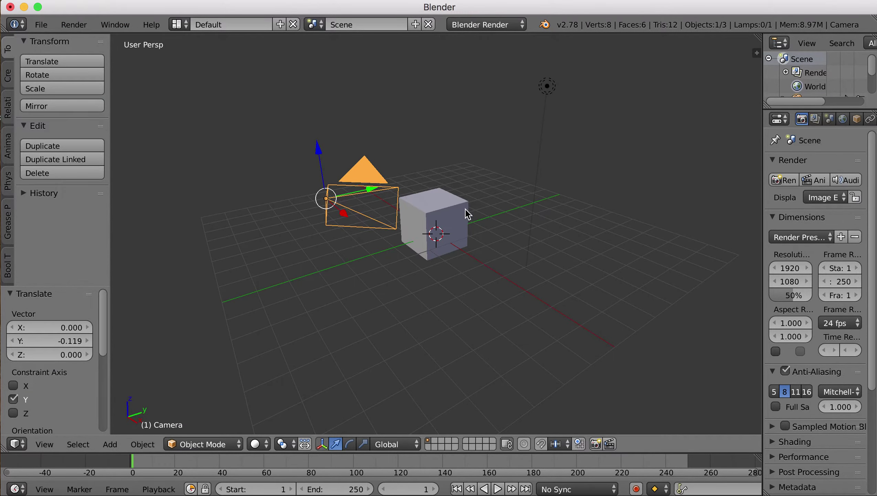
# Practise object selection by repeatedly switching between the cube, the lamp and the camera, ending on the lamp.
pyautogui.moveTo(508, 216); pyautogui.dragTo(450, 250, button='middle')
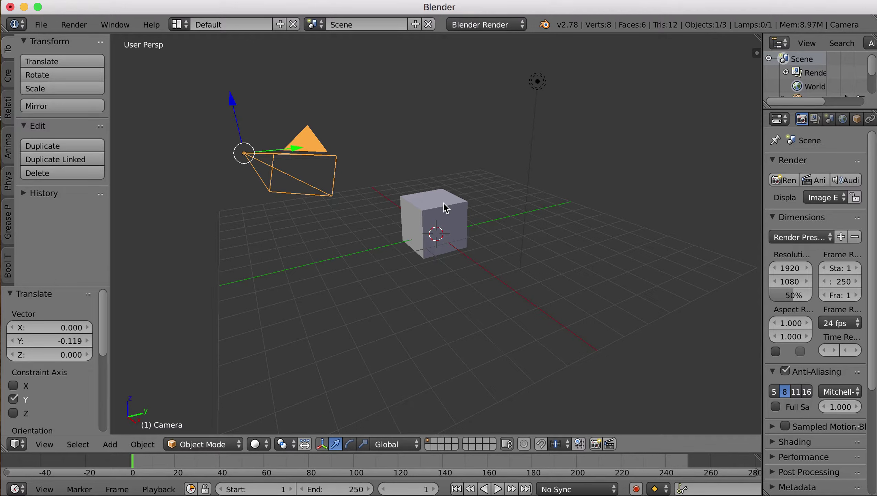
pyautogui.rightClick(445, 213)
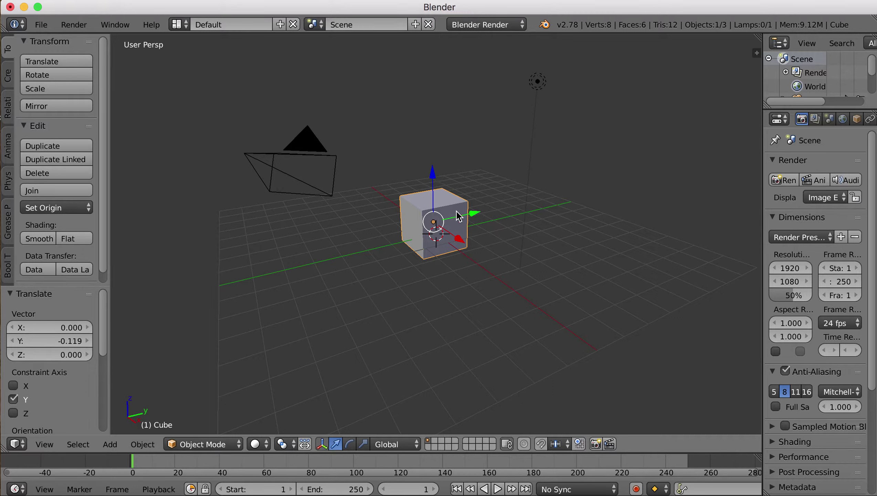
pyautogui.rightClick(546, 78)
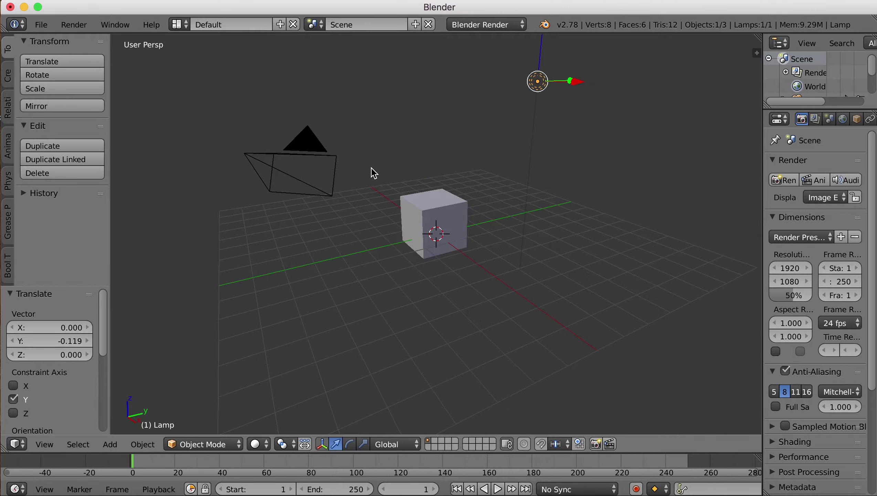
pyautogui.rightClick(297, 159)
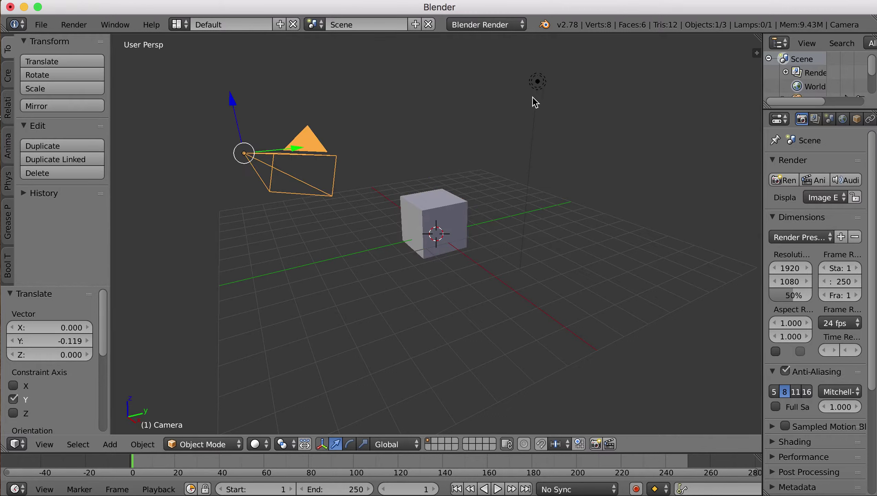
pyautogui.rightClick(543, 87)
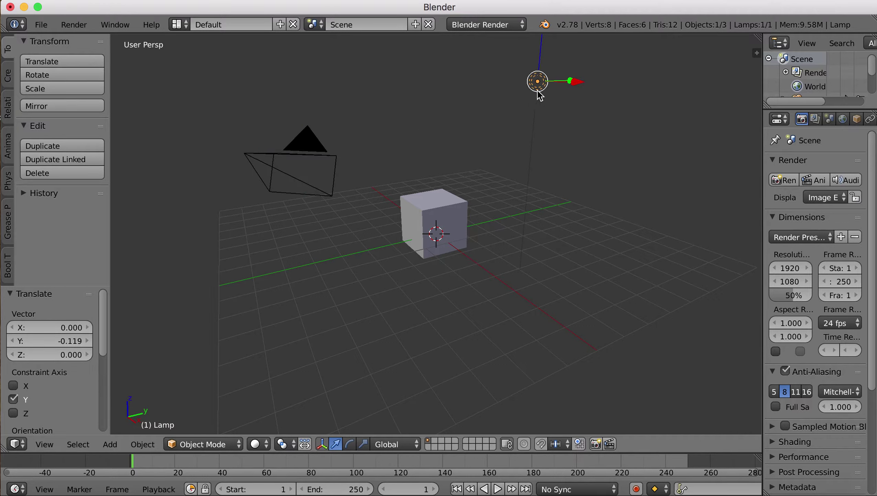
pyautogui.rightClick(280, 154)
pyautogui.rightClick(552, 82)
pyautogui.rightClick(265, 156)
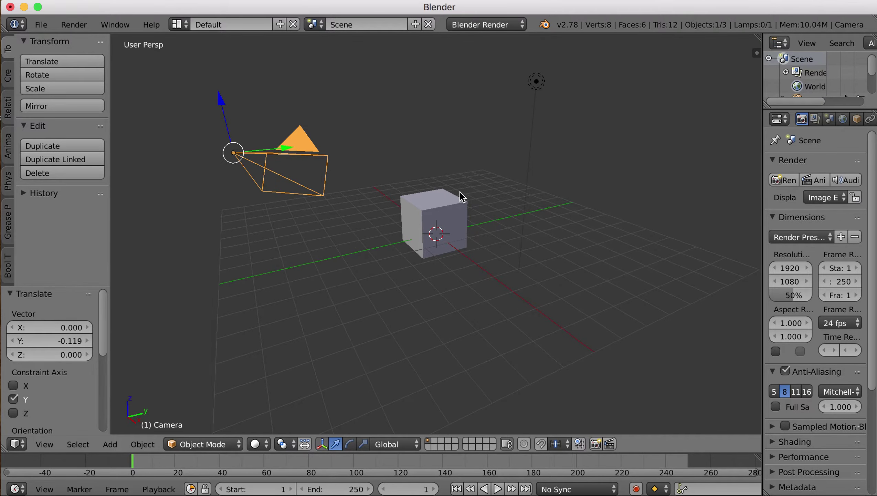
pyautogui.hscroll(5, 458, 194)
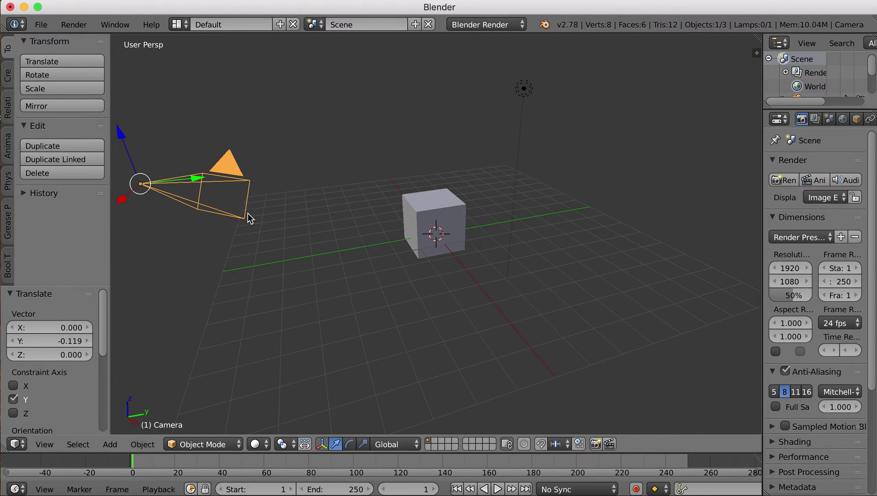
pyautogui.rightClick(430, 219)
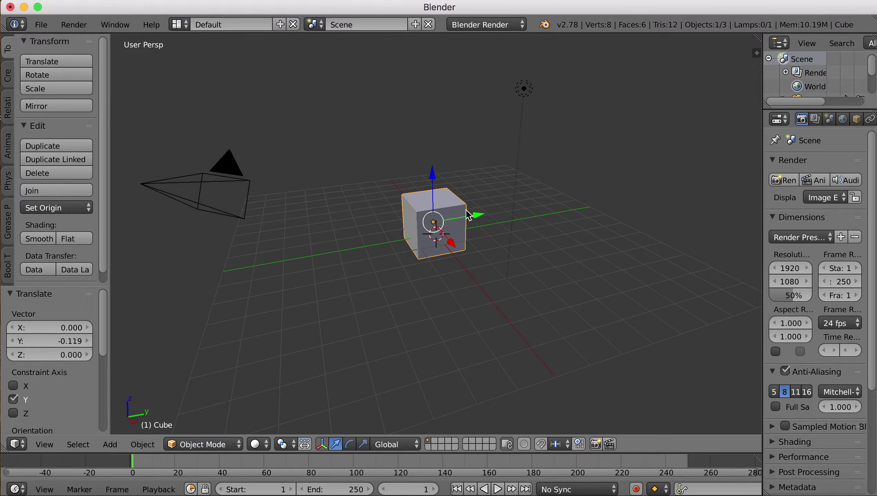
pyautogui.rightClick(226, 183)
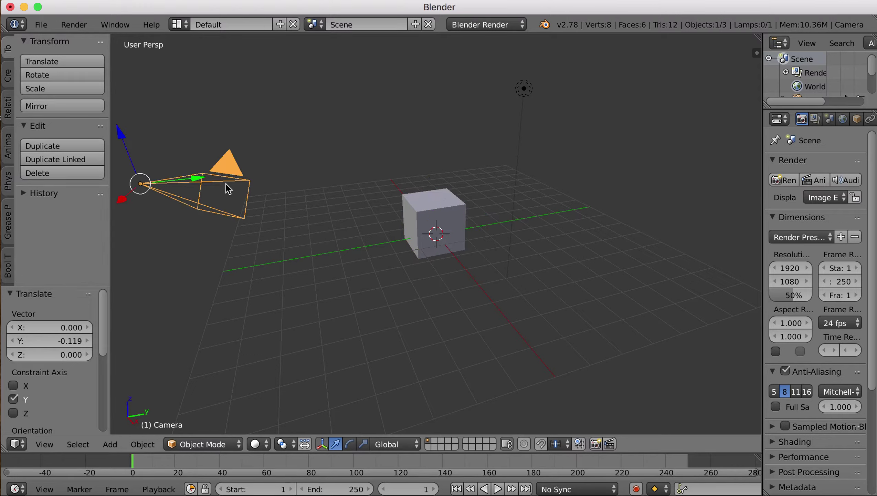
pyautogui.rightClick(523, 101)
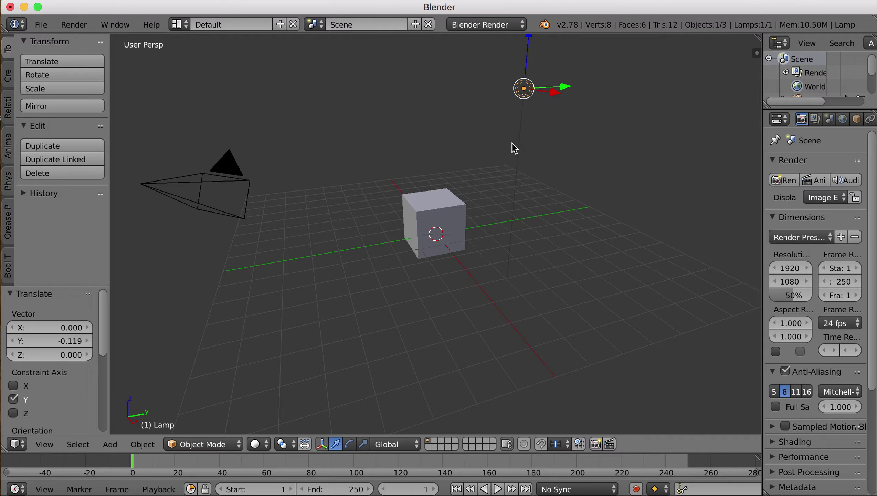
# Select the cube and move it about 2.42 up along Z and about 0.28 along X.
pyautogui.moveTo(484, 210); pyautogui.dragTo(465, 227, button='middle')
pyautogui.rightClick(431, 213)
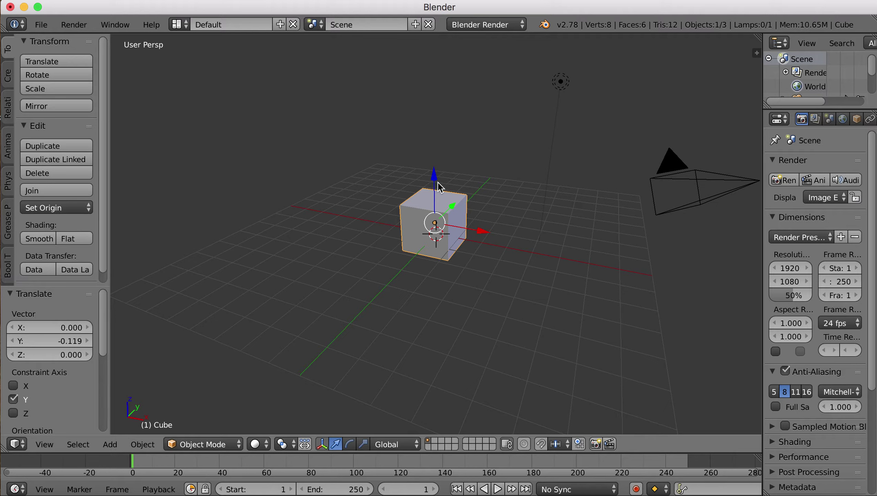
pyautogui.moveTo(439, 183); pyautogui.dragTo(437, 125)
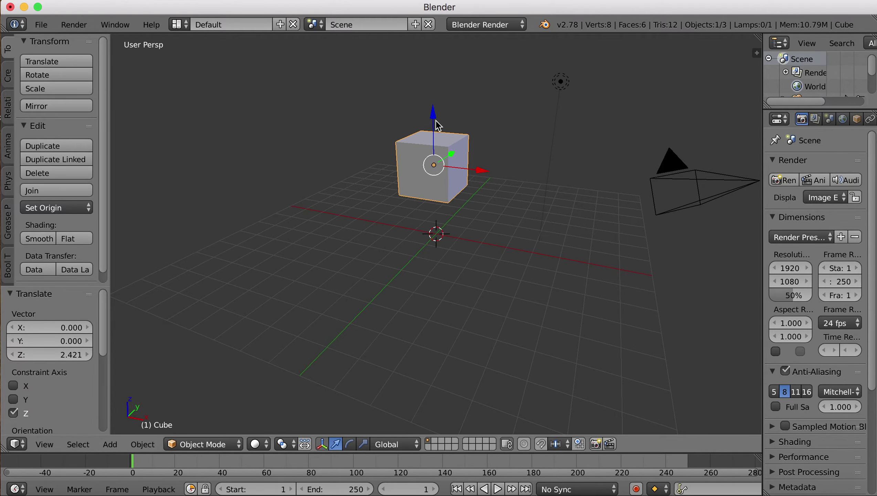
pyautogui.moveTo(513, 226)
pyautogui.mouseDown(button='middle')
pyautogui.moveTo(449, 211)
pyautogui.moveTo(519, 223)
pyautogui.mouseUp(button='middle')
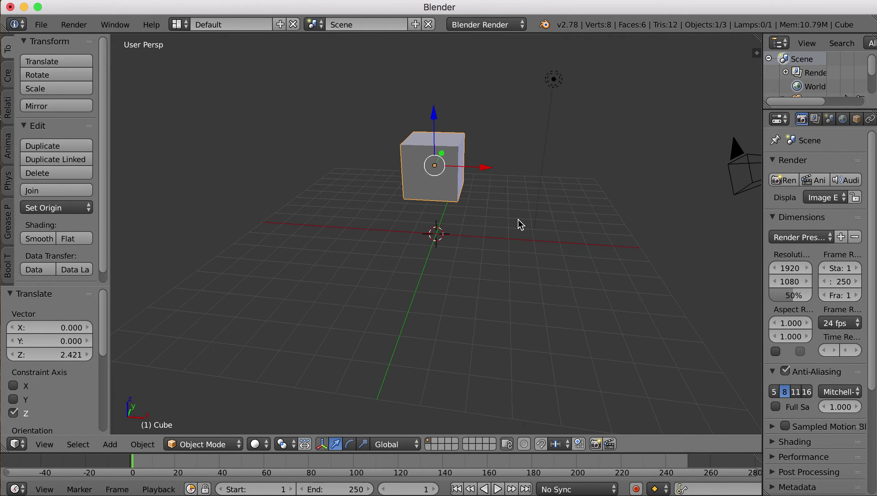
pyautogui.click(486, 173)
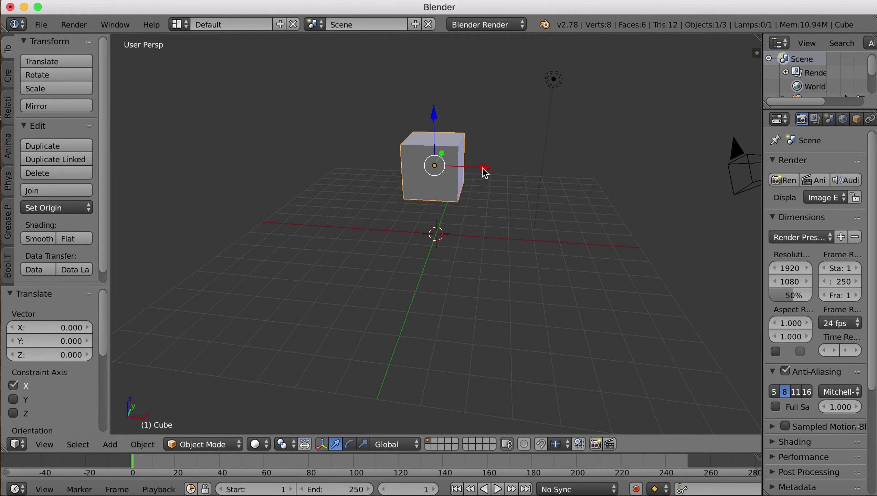
pyautogui.moveTo(485, 172); pyautogui.dragTo(488, 197)
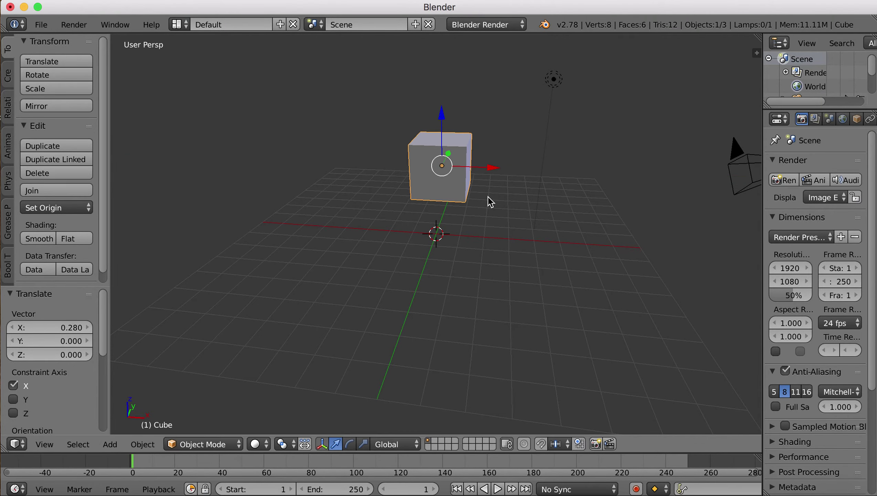
# Move the cube about 0.26 along Y, and raise the lamp about 1.39 along Z.
pyautogui.moveTo(520, 194); pyautogui.dragTo(455, 207, button='middle')
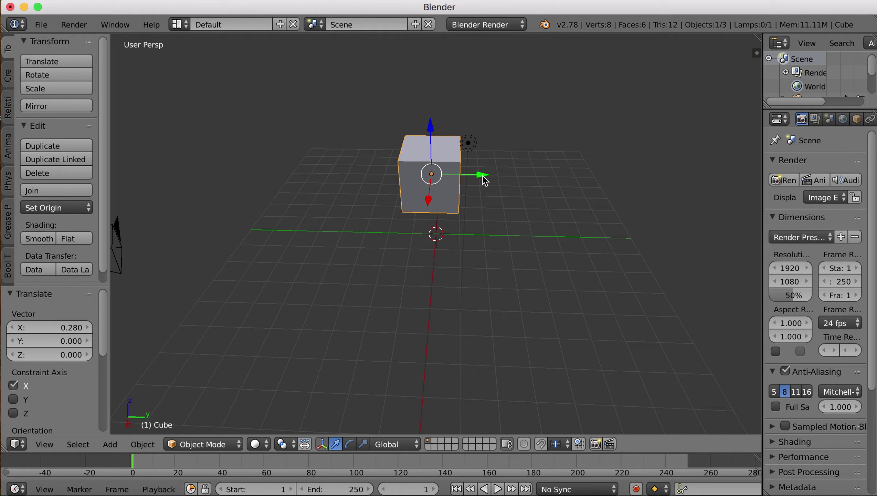
pyautogui.moveTo(484, 180); pyautogui.dragTo(490, 203)
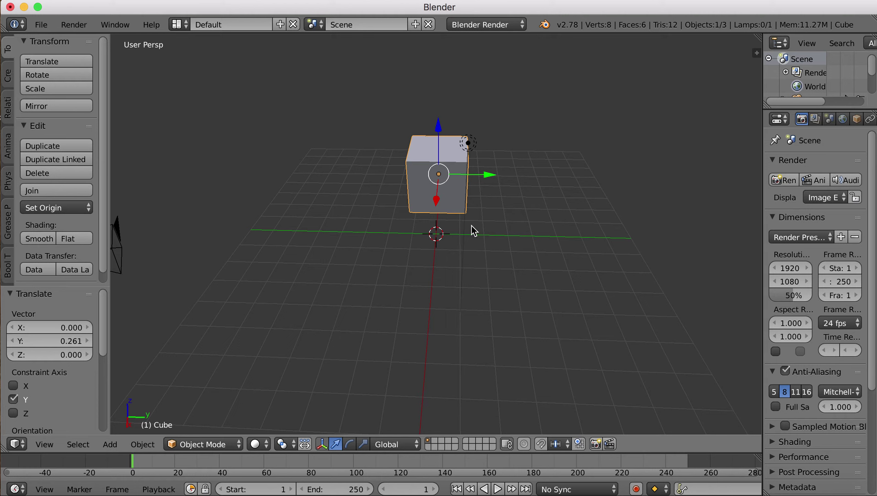
pyautogui.rightClick(474, 146)
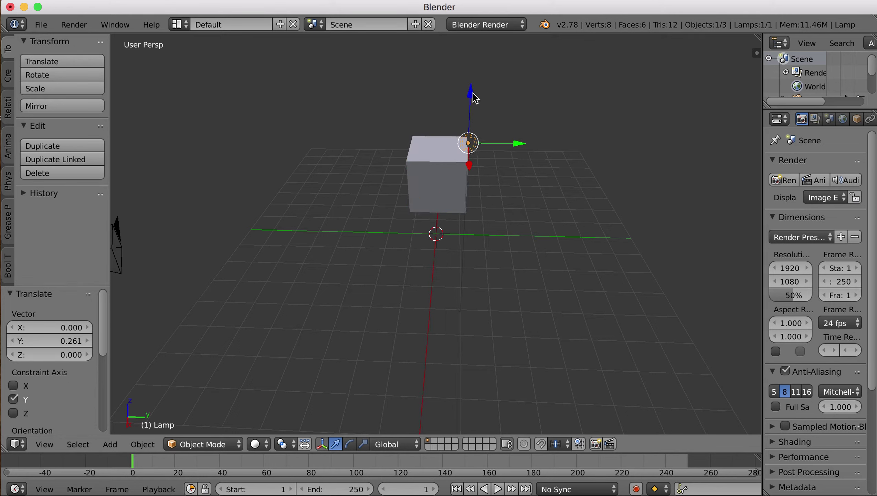
pyautogui.moveTo(475, 99); pyautogui.dragTo(480, 36)
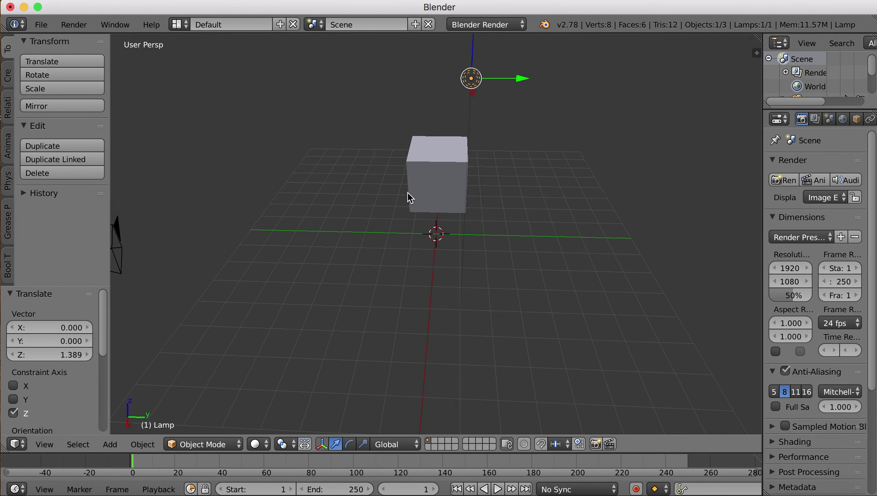
# Select the cube again and move it about 0.77 along the positive Y axis.
pyautogui.scroll(3, 471, 196)
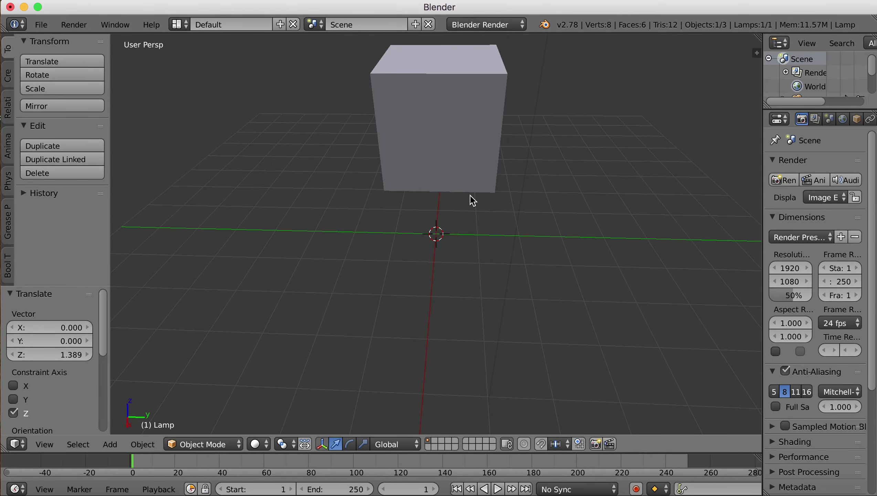
pyautogui.scroll(2, 472, 201)
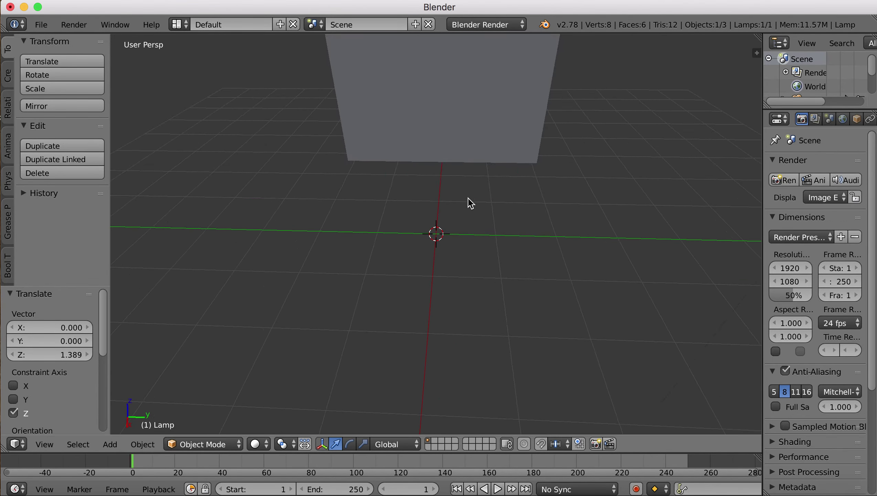
pyautogui.scroll(-4, 469, 199)
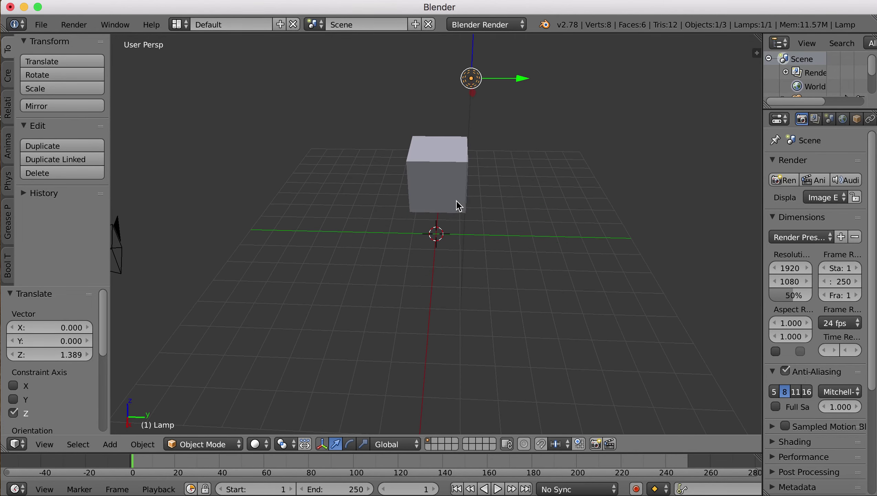
pyautogui.scroll(3, 459, 205)
pyautogui.moveTo(452, 190); pyautogui.dragTo(428, 175, button='middle')
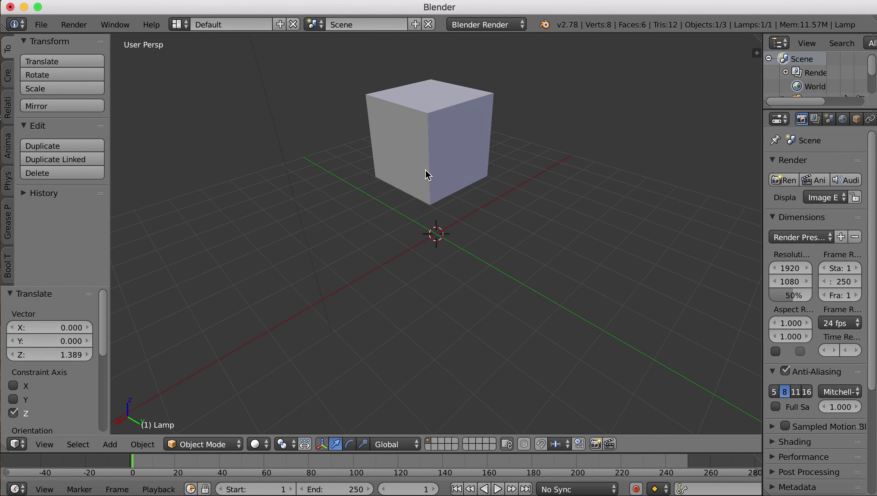
pyautogui.rightClick(449, 130)
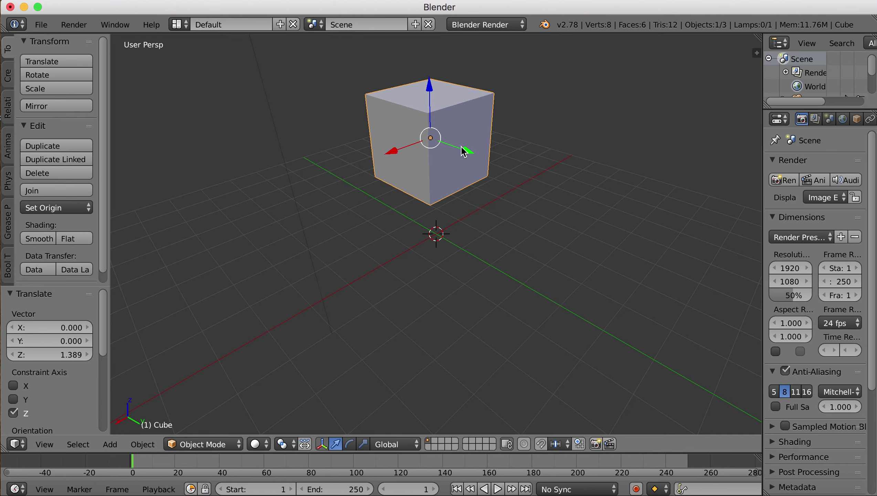
pyautogui.moveTo(467, 151); pyautogui.dragTo(479, 174)
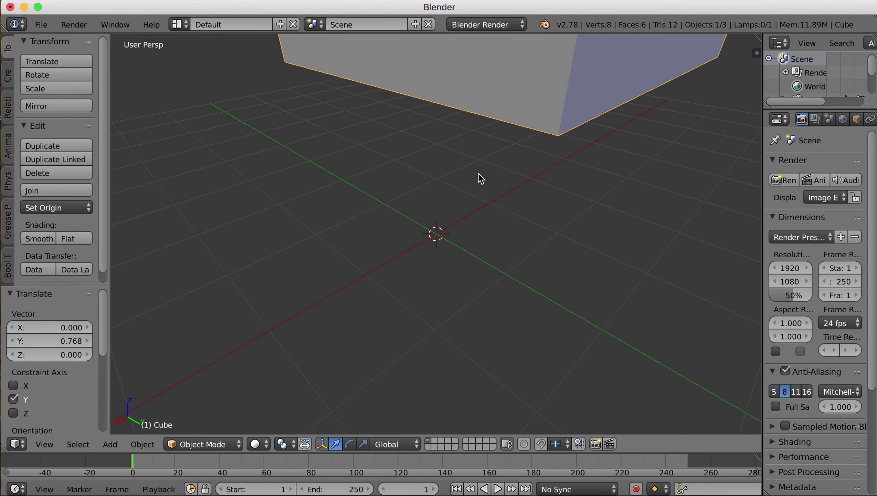
# Practise zooming in and out on the cube and orbit the view to examine it together with the lamp and camera.
pyautogui.scroll(-3, 479, 175)
pyautogui.scroll(5, 479, 175)
pyautogui.scroll(-8, 479, 174)
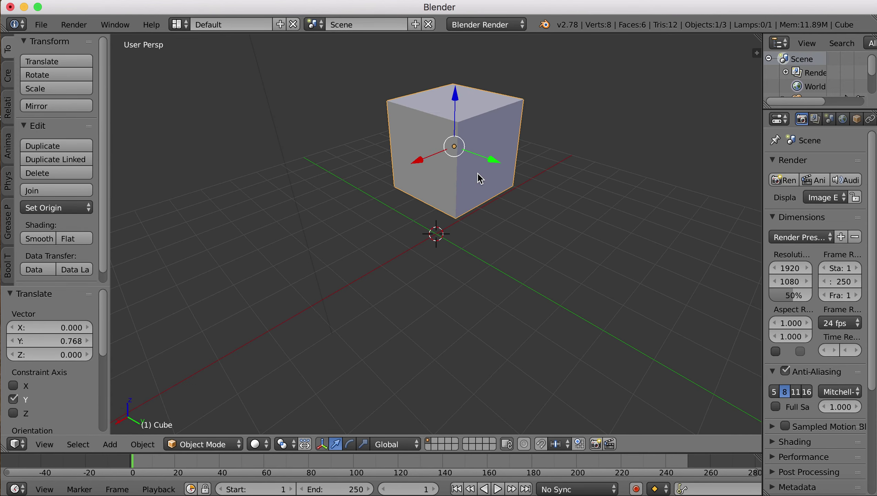
pyautogui.scroll(7, 480, 178)
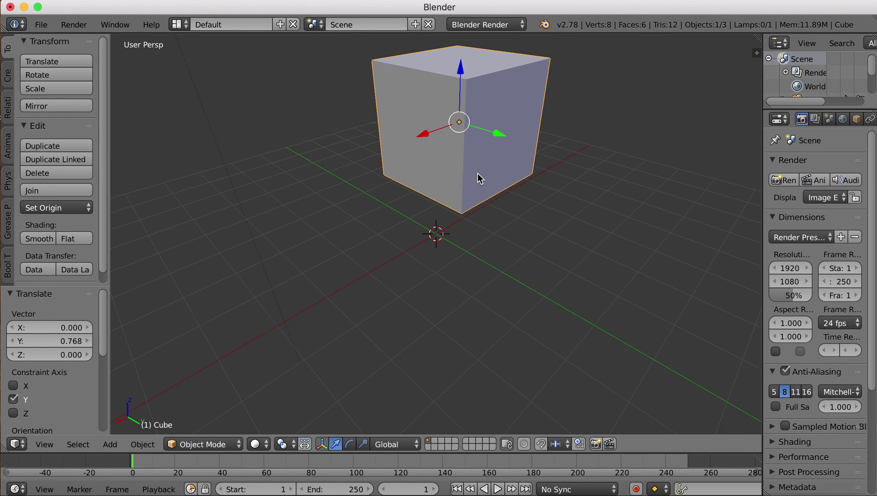
pyautogui.scroll(-5, 480, 178)
pyautogui.moveTo(484, 193)
pyautogui.mouseDown(button='middle')
pyautogui.moveTo(420, 180)
pyautogui.moveTo(450, 147)
pyautogui.moveTo(458, 193)
pyautogui.moveTo(392, 167)
pyautogui.moveTo(476, 198)
pyautogui.moveTo(402, 173)
pyautogui.moveTo(468, 203)
pyautogui.moveTo(471, 180)
pyautogui.moveTo(411, 165)
pyautogui.moveTo(423, 194)
pyautogui.moveTo(467, 177)
pyautogui.moveTo(411, 167)
pyautogui.moveTo(489, 195)
pyautogui.moveTo(499, 150)
pyautogui.moveTo(480, 166)
pyautogui.moveTo(481, 180)
pyautogui.mouseUp(button='middle')
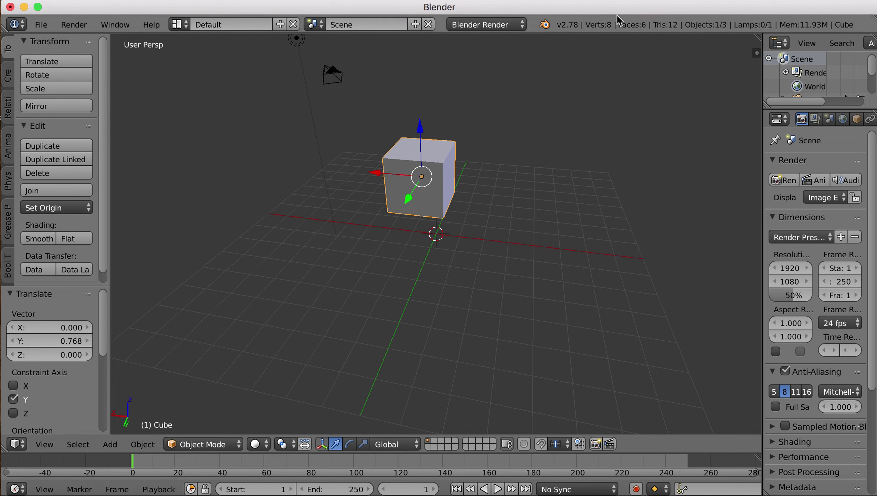